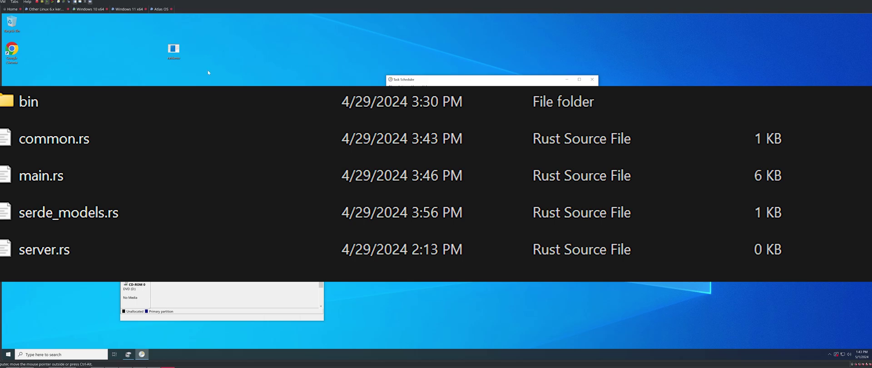
Step: Maximize the Task Scheduler window and delete the Chrome Updater task from the Task Scheduler Library
click(168, 54)
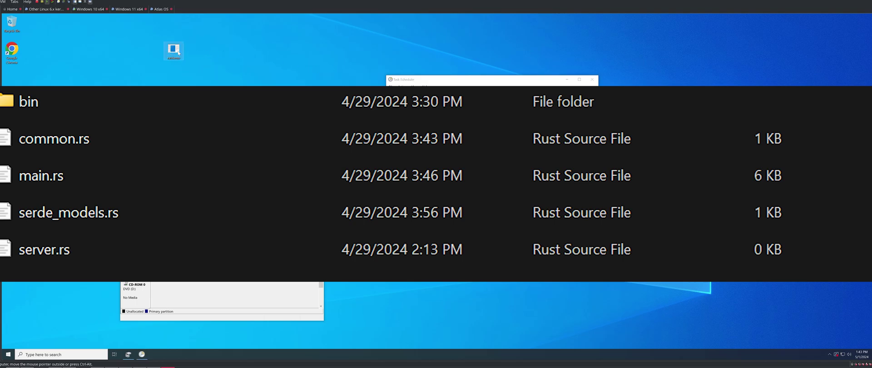
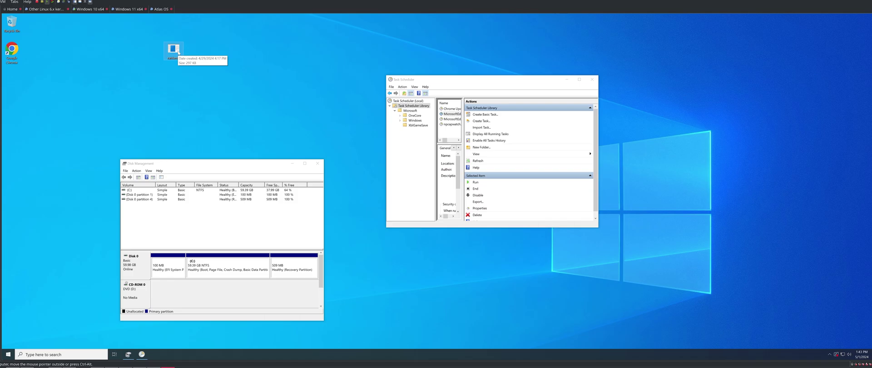
right_click(444, 109)
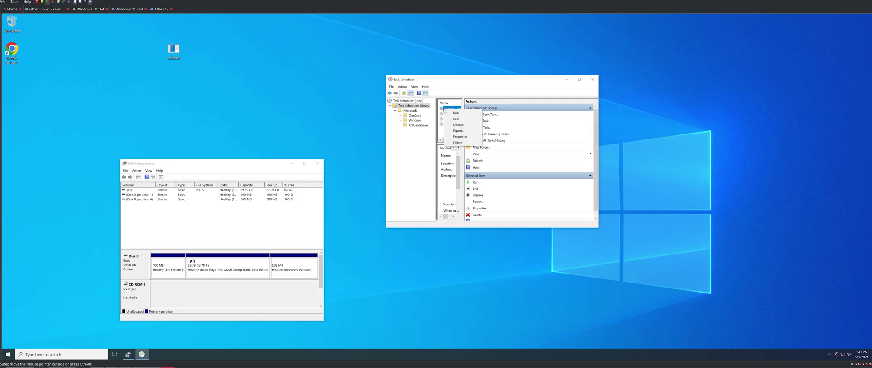
click(470, 90)
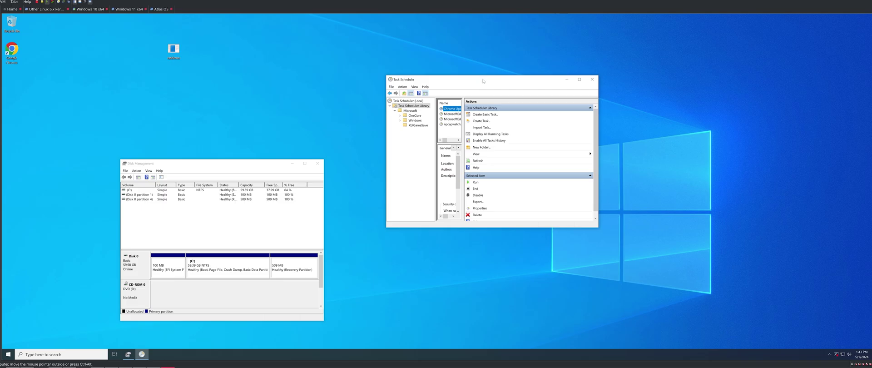
double_click(482, 81)
right_click(321, 45)
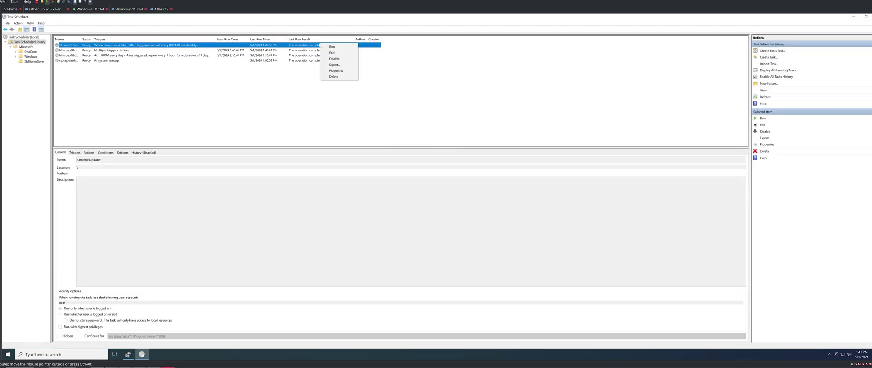
click(333, 77)
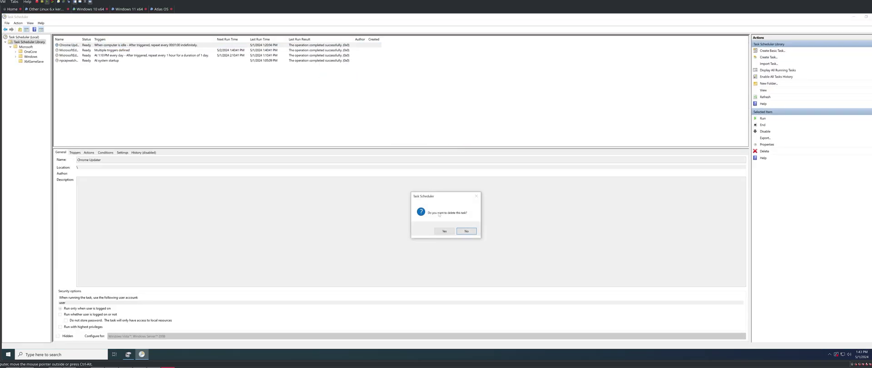
click(445, 231)
Step: Restore the Task Scheduler window to its smaller size beside the desktop icons and select the ratdemo program
drag(436, 17, 336, 45)
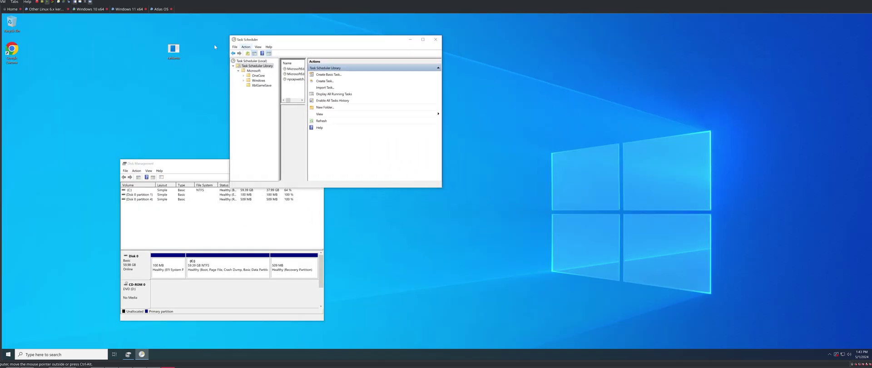
click(173, 49)
mouse_move(177, 55)
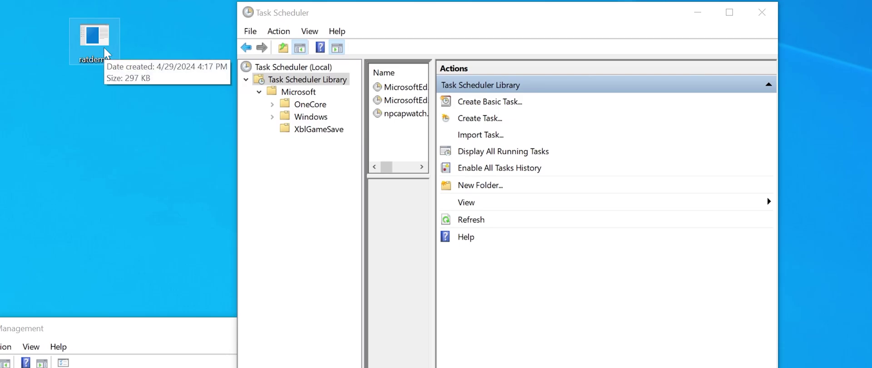
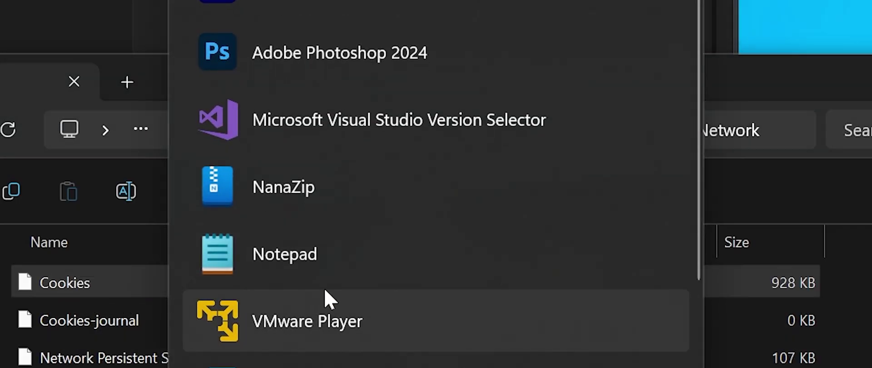
Step: Open the Cookies file from the Network folder with Notepad
double_click(321, 253)
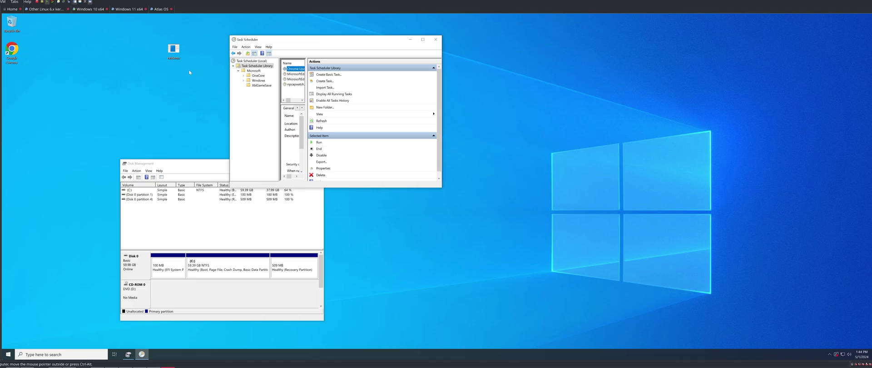
Step: Open a Command Prompt and start a change-directory command with "cd do"
right_click(189, 72)
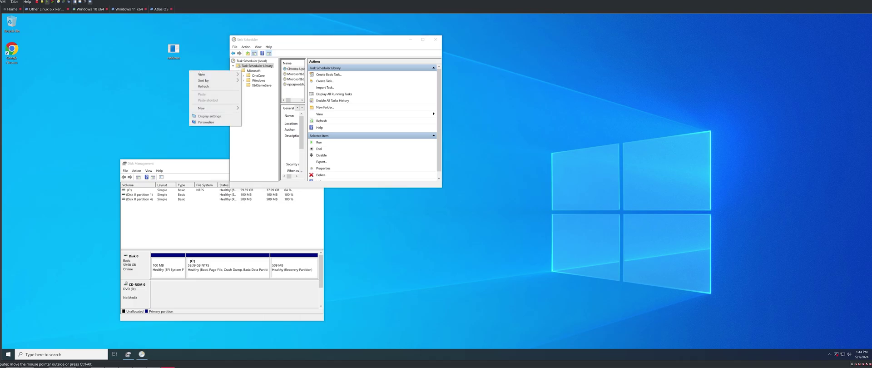
click(110, 159)
key(super)
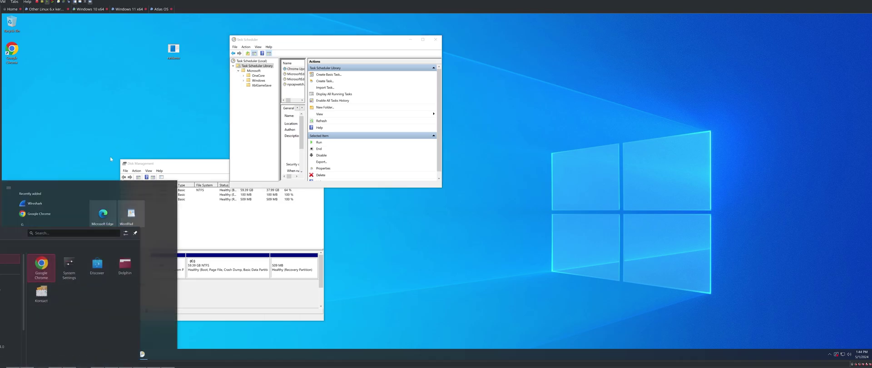
text(cmd)
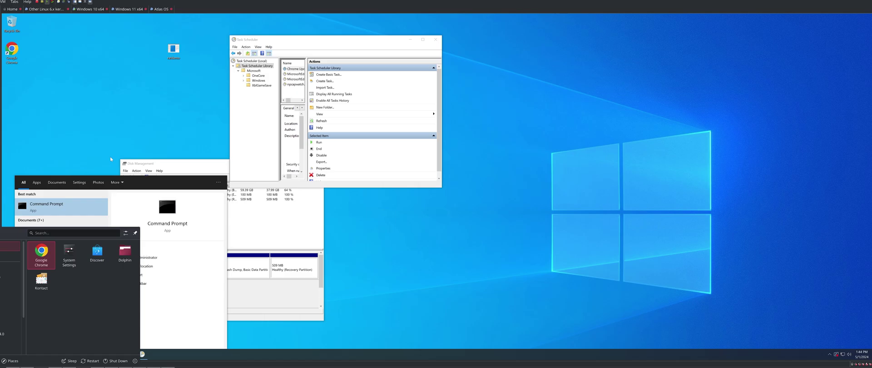
key(Return)
click(50, 175)
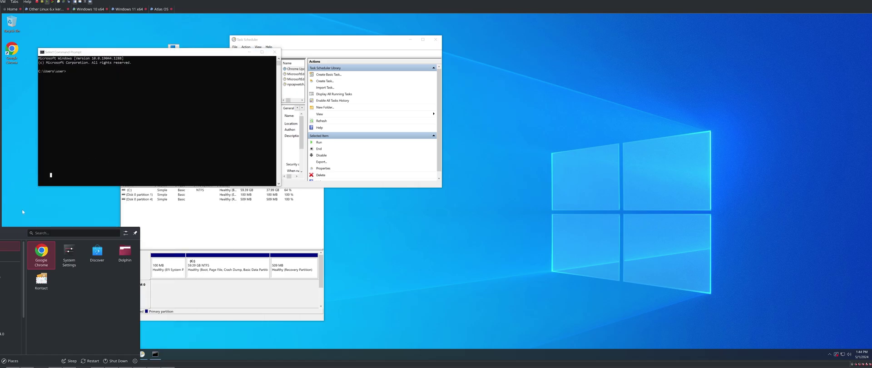
click(111, 118)
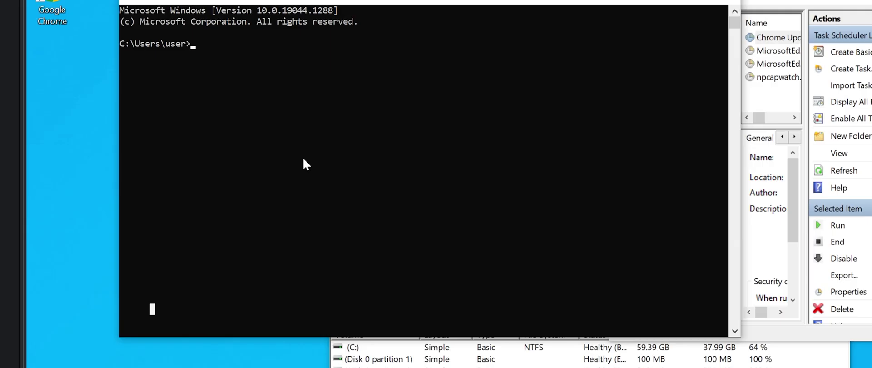
text(cd do)
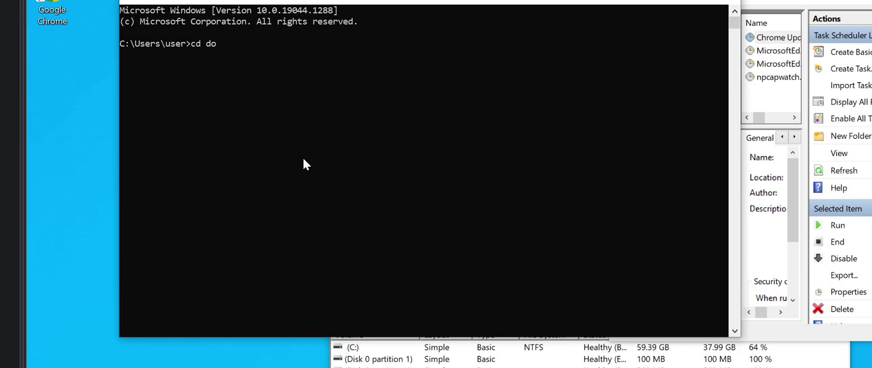
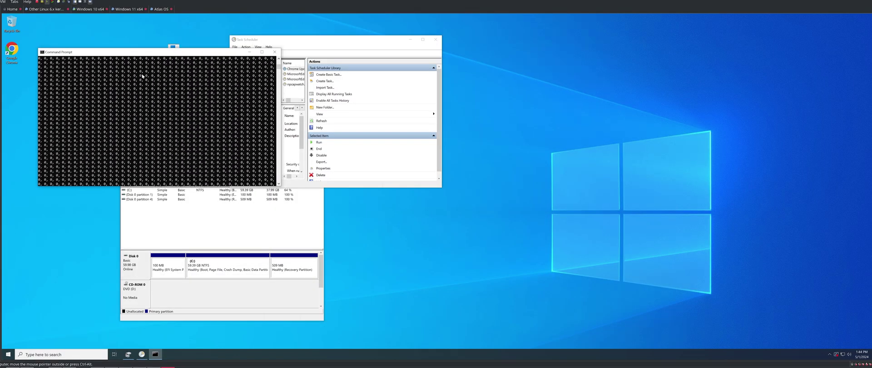
Step: Move the Command Prompt window clear of the ratdemo icon and freeze its scrolling byte output for inspection
drag(148, 54, 417, 108)
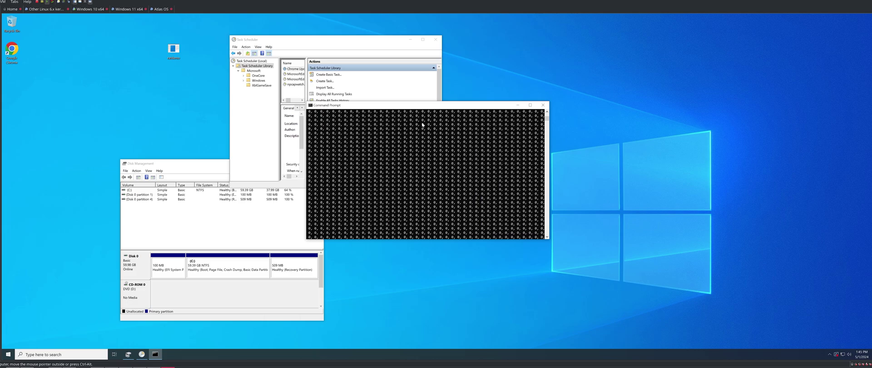
click(384, 216)
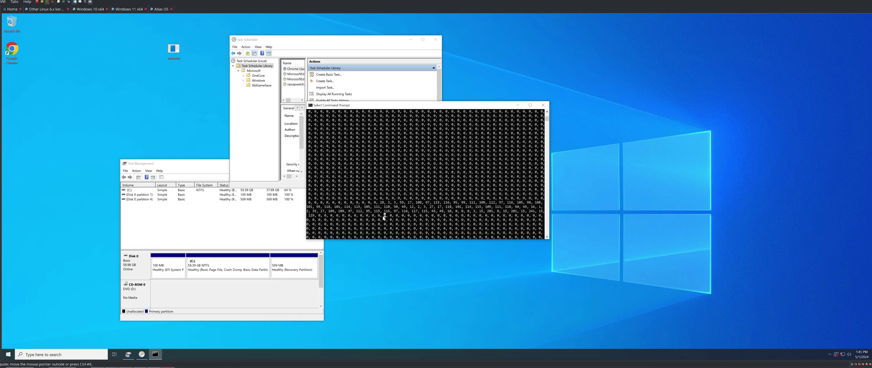
click(606, 150)
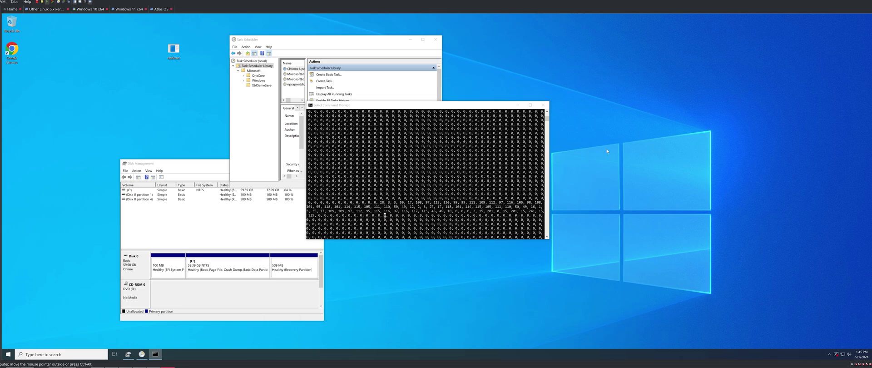
Step: Open the user's AppData\Local\Temp folder and select the chrome_updater application
key(super+r)
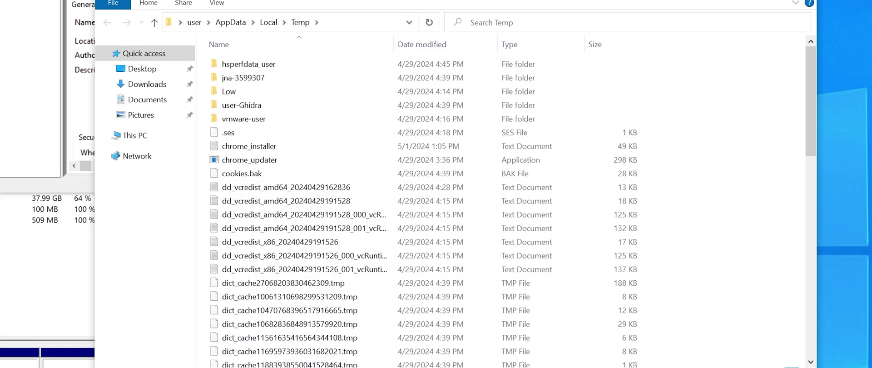
click(309, 148)
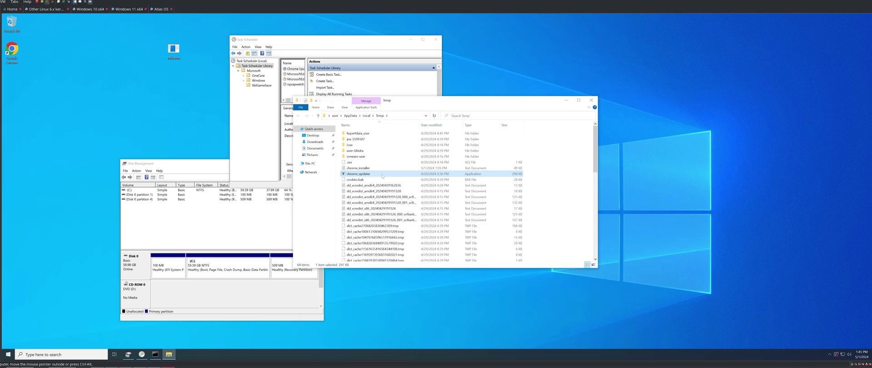
mouse_move(345, 178)
Step: Bring the Disk Management window over the Temp folder window and delete the recreated Chrome Updater task in Task Scheduler
click(145, 163)
drag(145, 163, 309, 205)
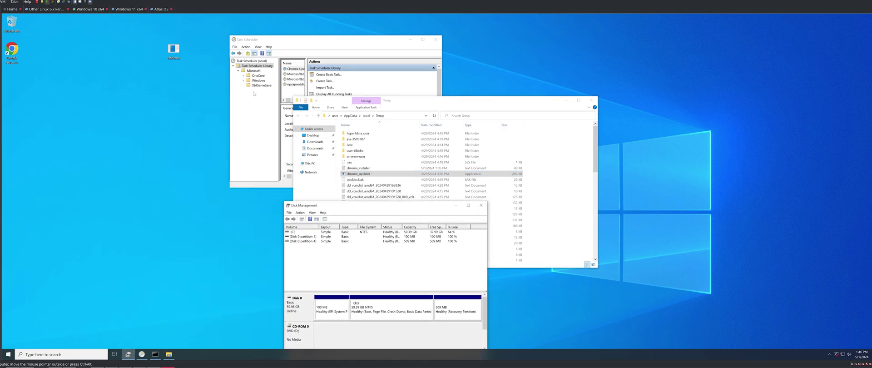
click(296, 69)
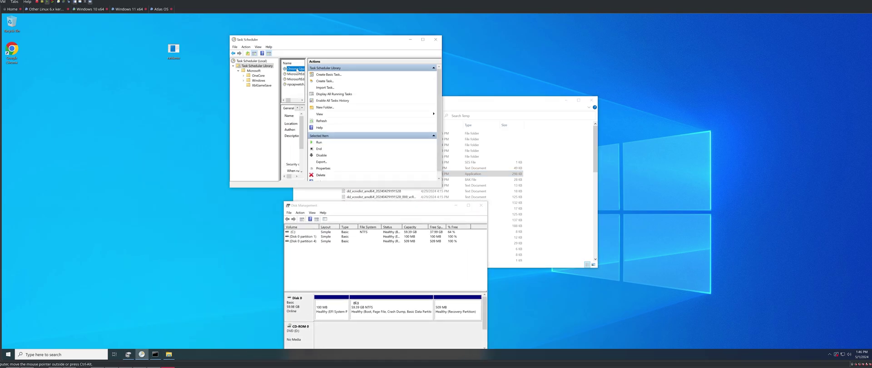
right_click(297, 69)
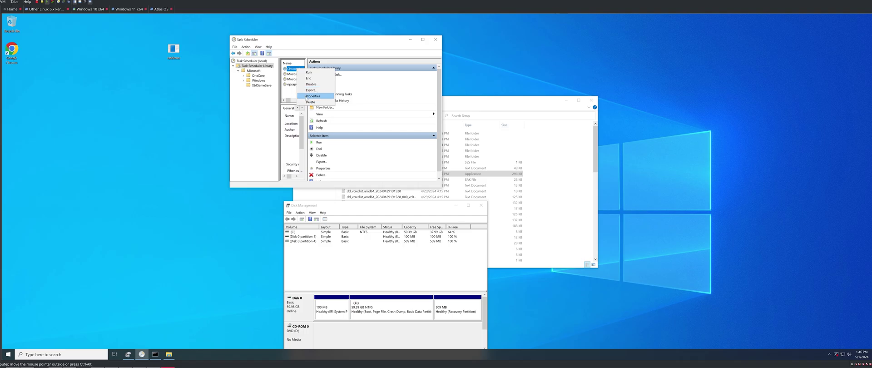
click(314, 103)
click(444, 232)
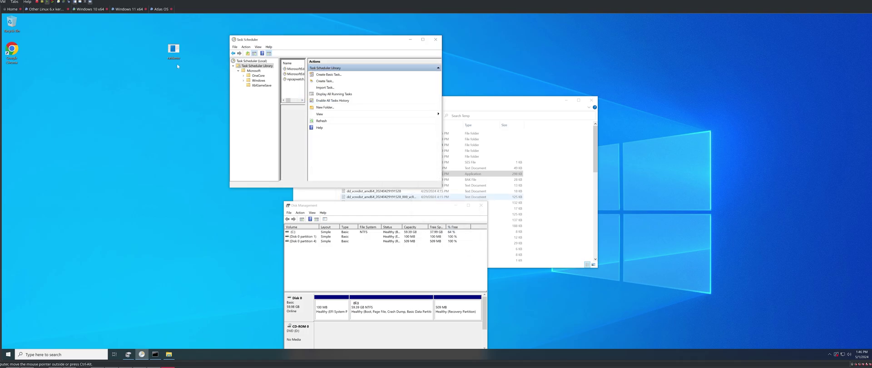
Step: Switch to Google Chrome, search for virustotal, and open the VirusTotal home page
click(18, 57)
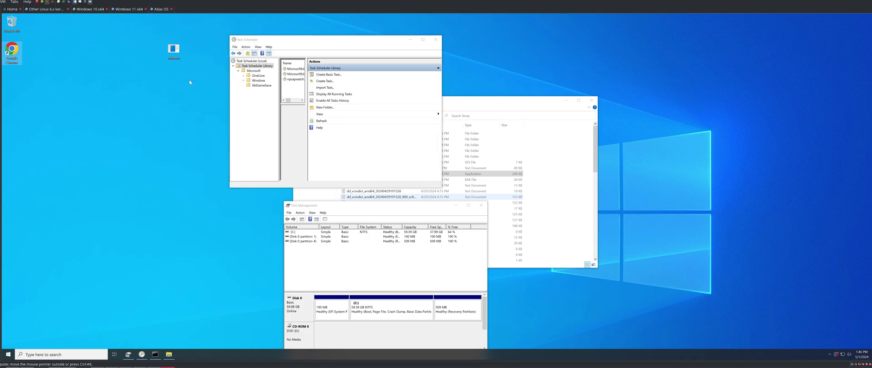
text(virus)
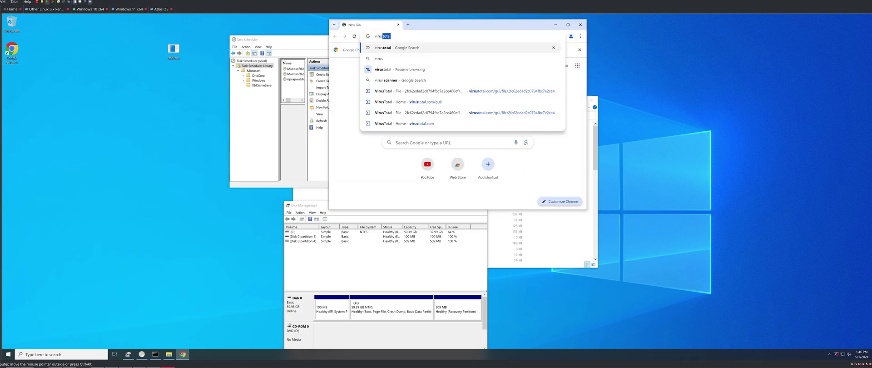
key(Return)
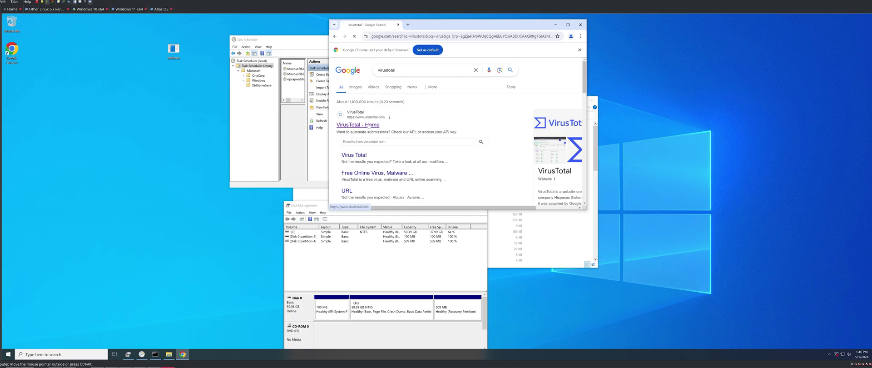
click(370, 124)
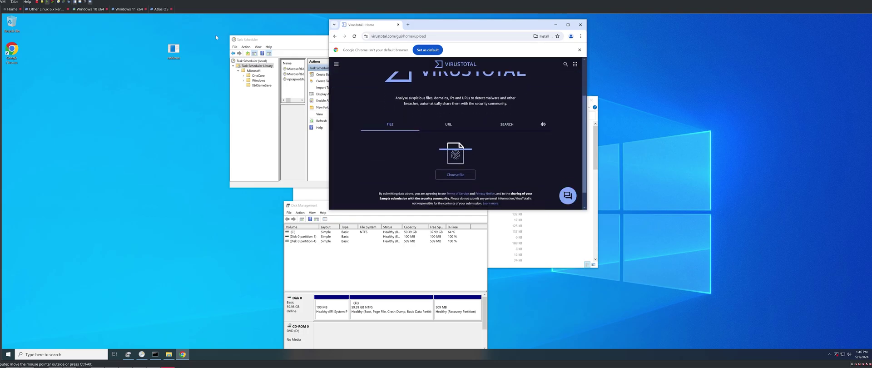
drag(180, 50, 176, 104)
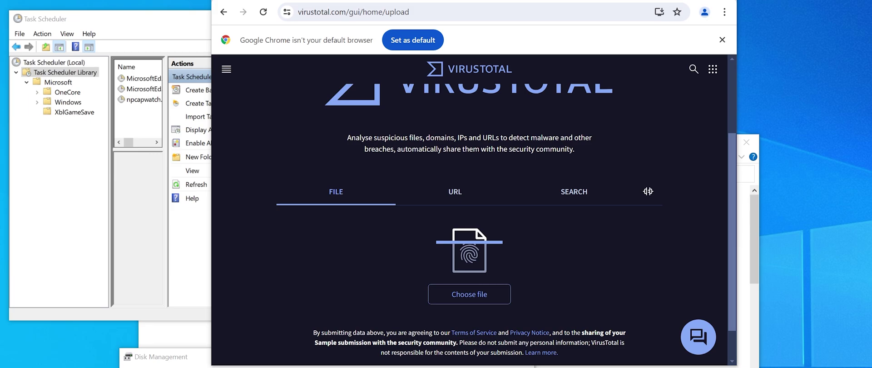
drag(298, 247, 356, 250)
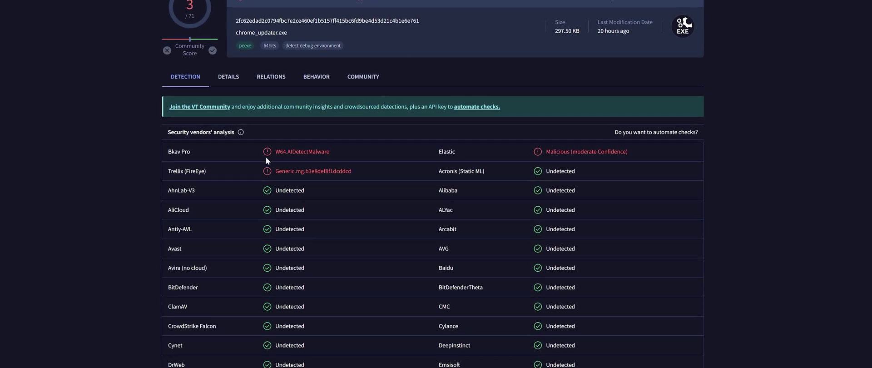
Step: Examine the security vendors' detections for chrome_updater.exe on VirusTotal and open the file's details
scroll(266, 157, down, 1)
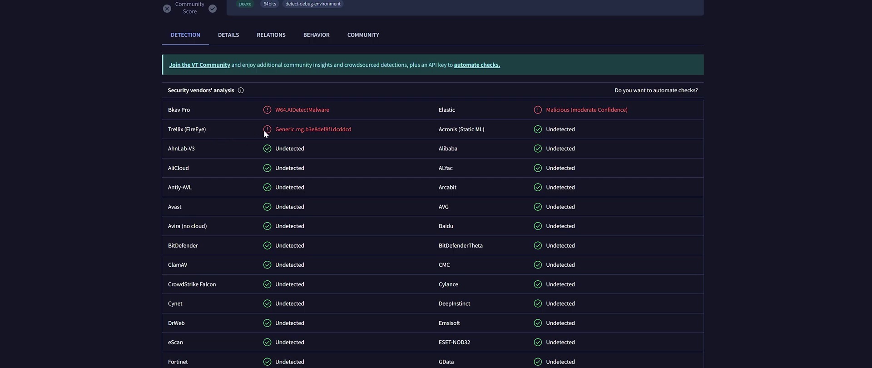
drag(580, 110, 291, 115)
click(291, 115)
scroll(241, 102, up, 2)
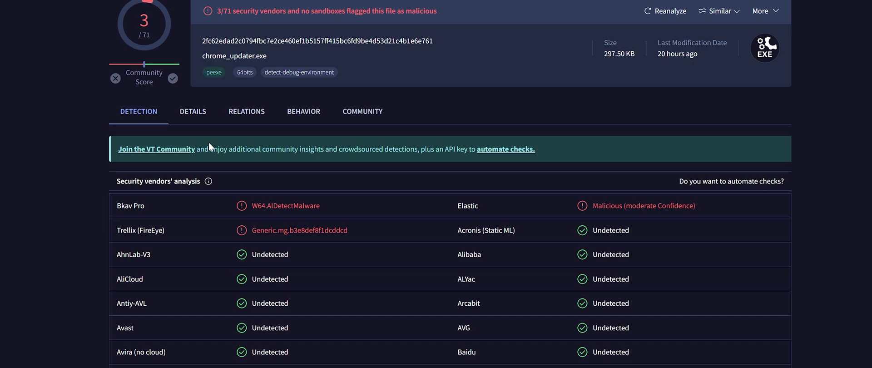
click(193, 117)
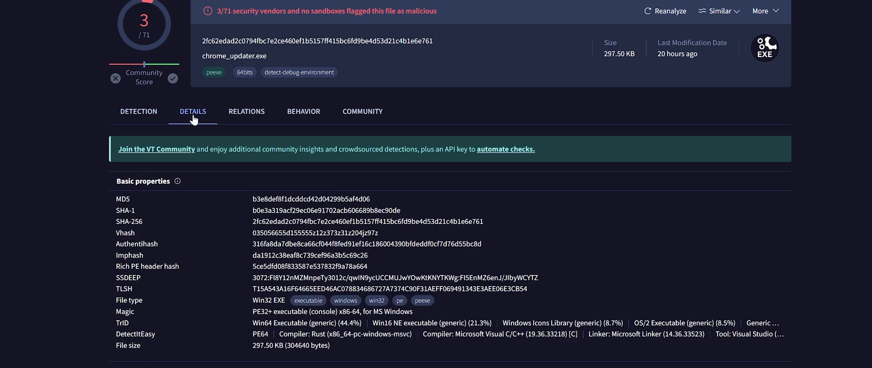
Step: Examine the basic properties, submission history, file names, compiler products, header and sections in chrome_updater.exe's VirusTotal details
scroll(257, 179, down, 1)
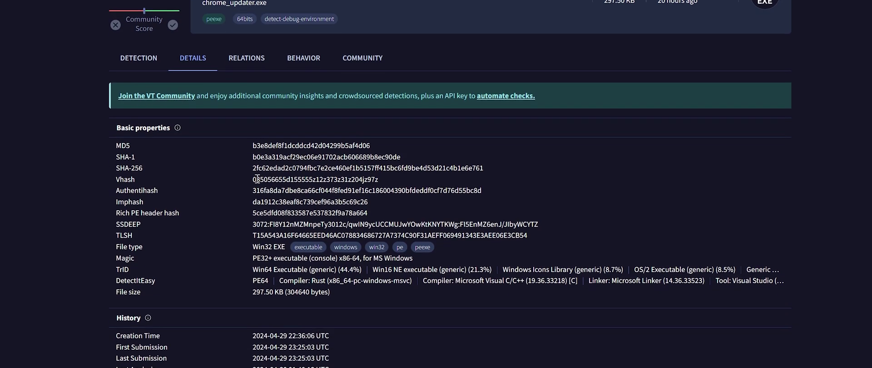
drag(230, 149, 248, 257)
click(248, 257)
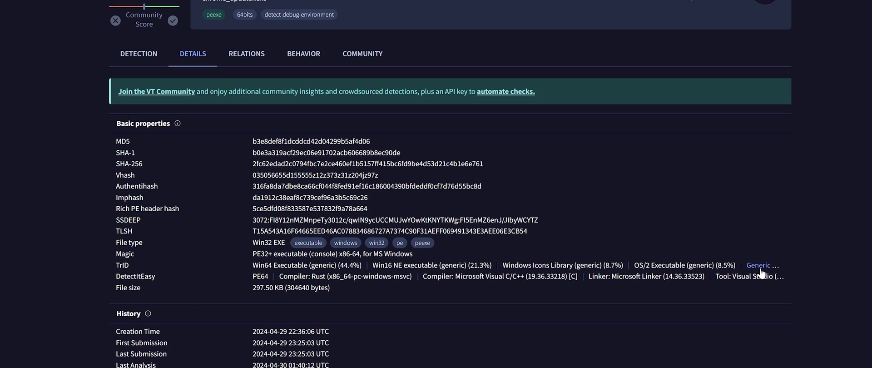
scroll(545, 227, down, 1)
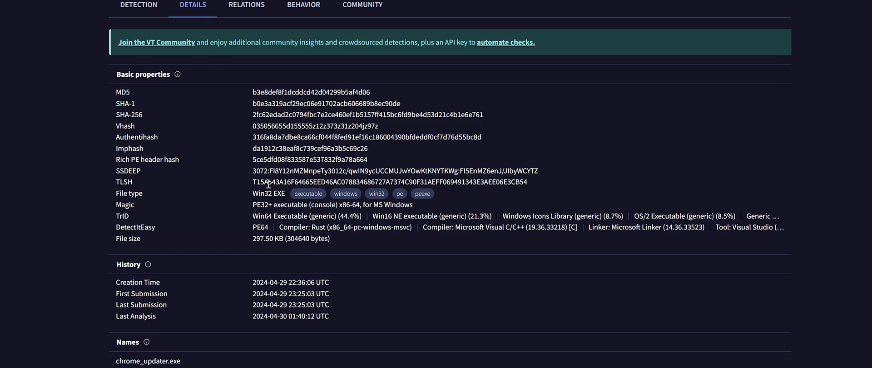
scroll(236, 229, down, 5)
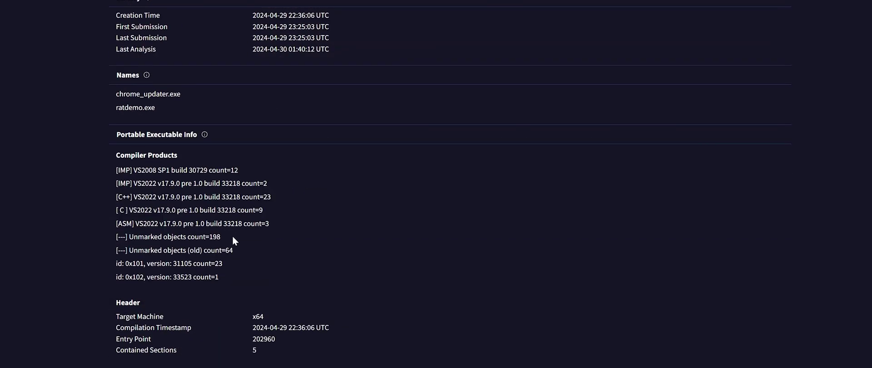
scroll(233, 235, down, 2)
scroll(233, 240, down, 3)
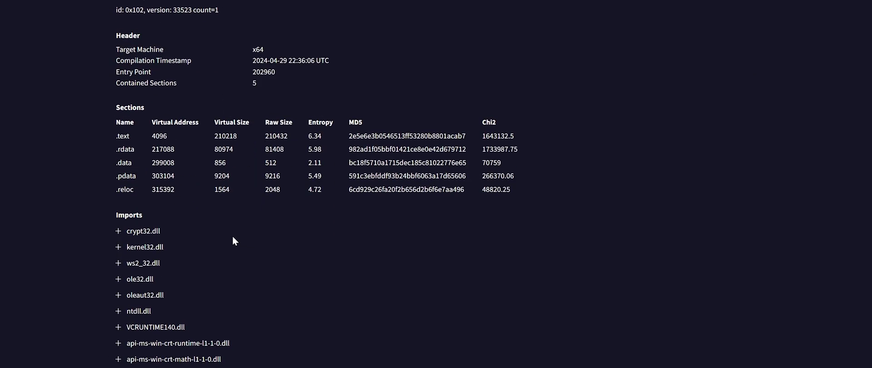
Step: Expand the crypt32.dll import and highlight its CryptUnprotectData function
click(124, 233)
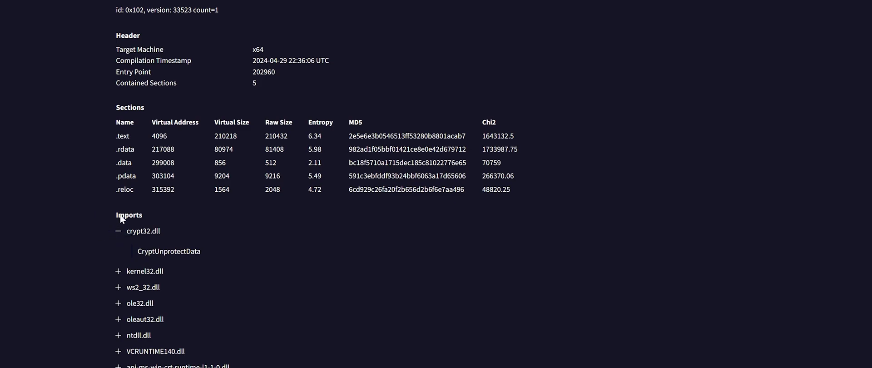
drag(120, 216, 201, 246)
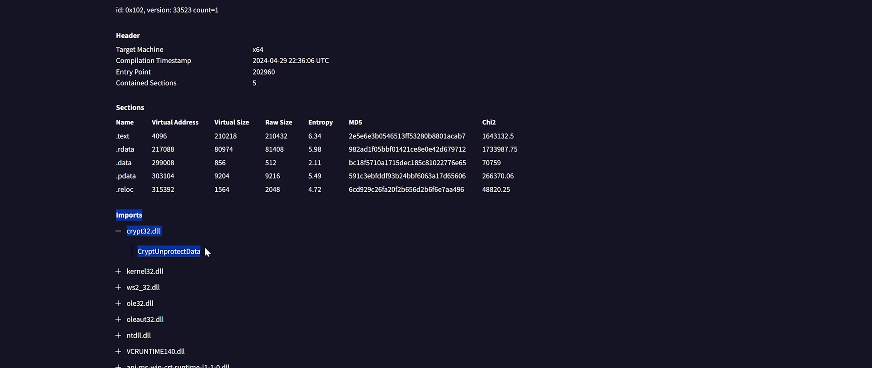
drag(141, 251, 235, 241)
click(221, 245)
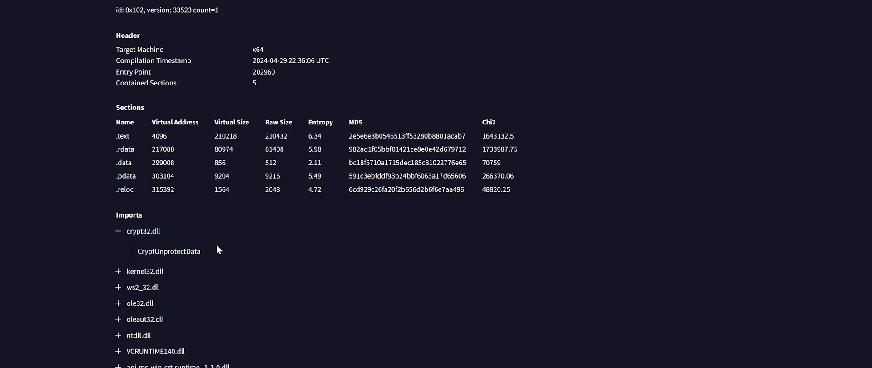
Step: Open the file's relations report and review the contacted IP addresses and execution parents
scroll(217, 248, up, 12)
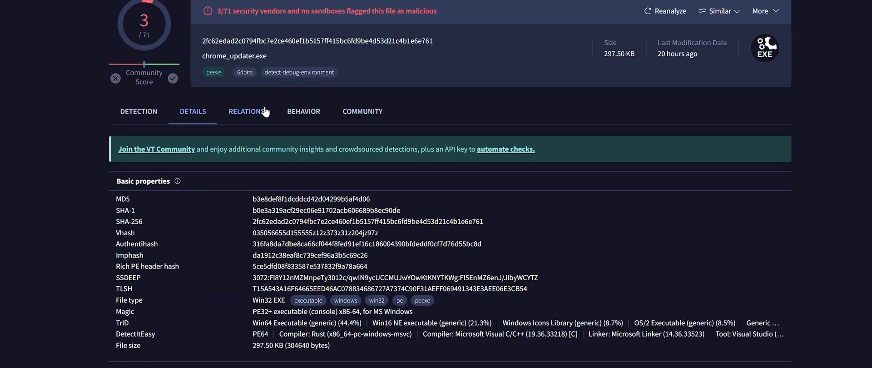
click(247, 112)
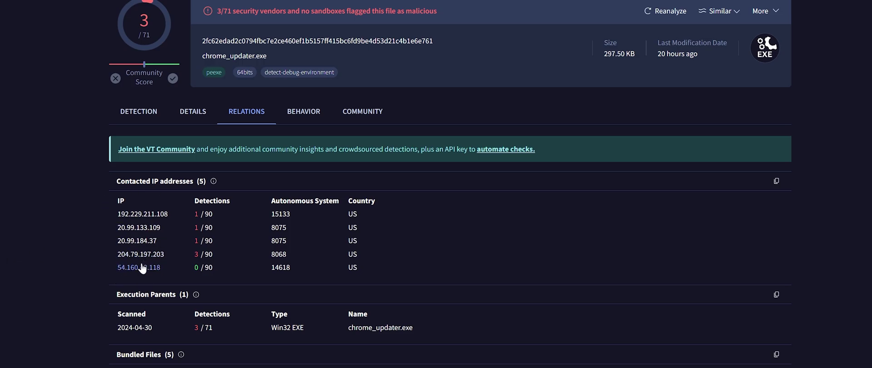
scroll(187, 257, down, 1)
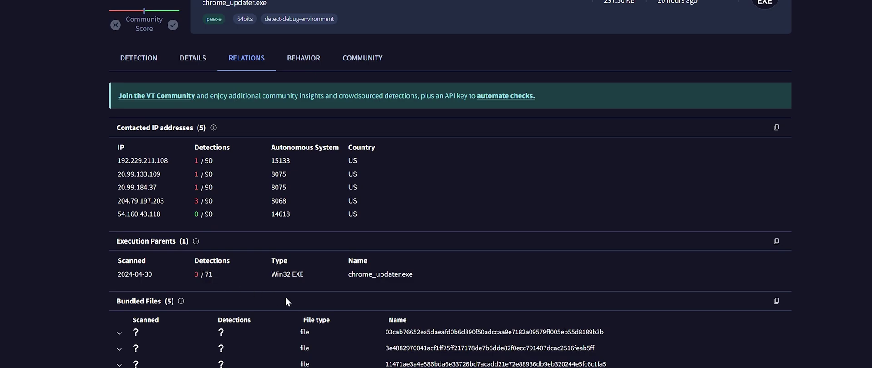
Step: Highlight chrome_updater.exe among the dropped files and follow the graph summary's contacted IPs node to the address list
scroll(285, 298, down, 3)
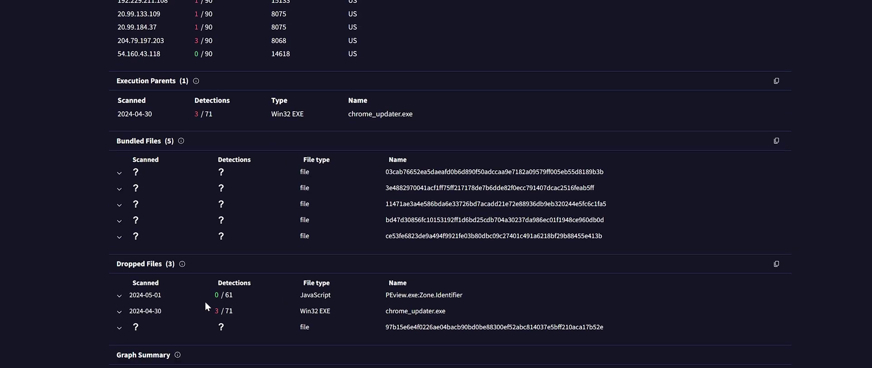
double_click(415, 310)
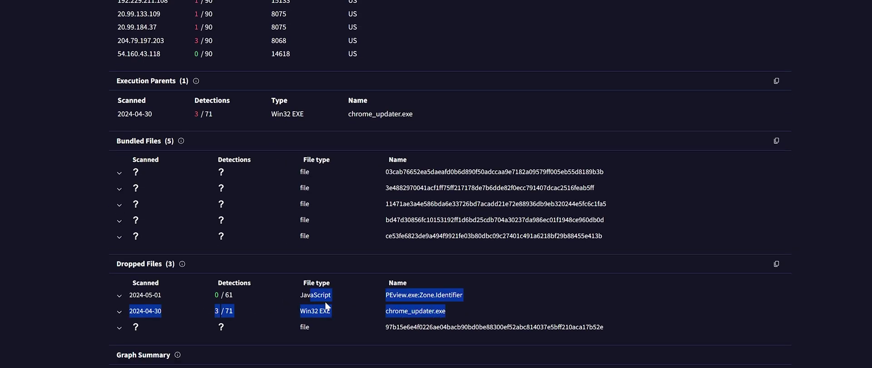
click(337, 299)
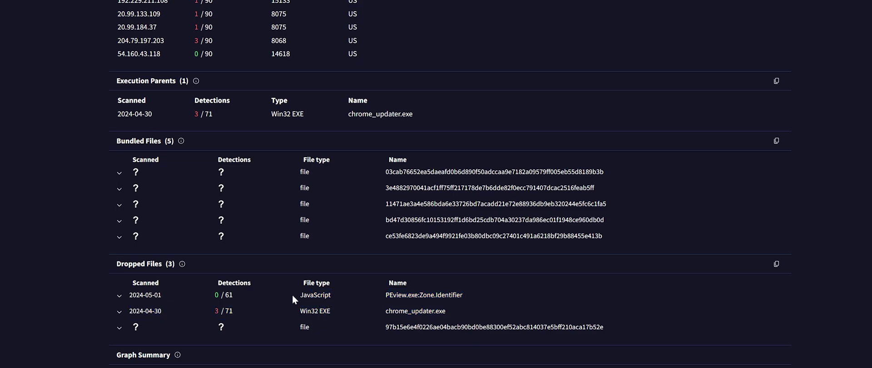
scroll(292, 298, down, 5)
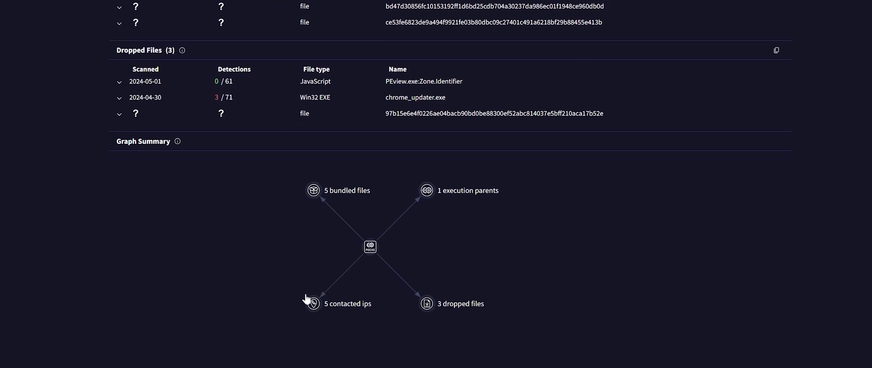
click(313, 303)
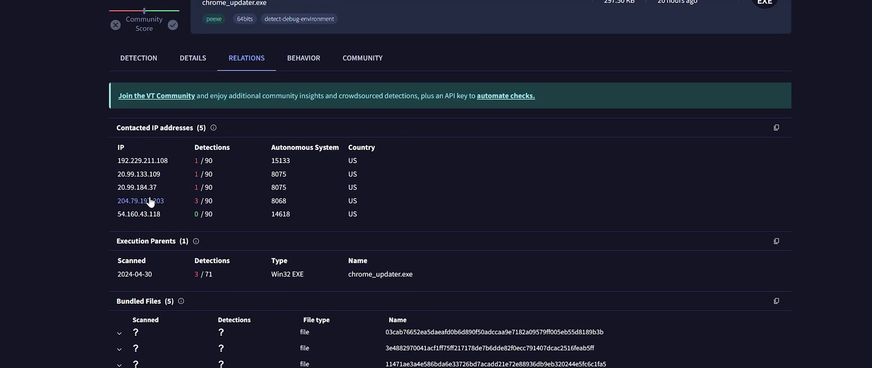
Step: Open the file's behavior report and review the sandbox list, activity summary and detect-debug-environment tag
click(311, 58)
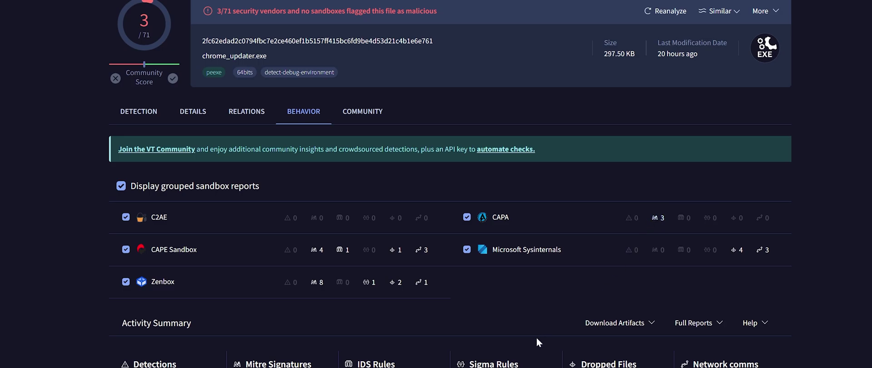
scroll(540, 343, down, 1)
scroll(176, 318, down, 4)
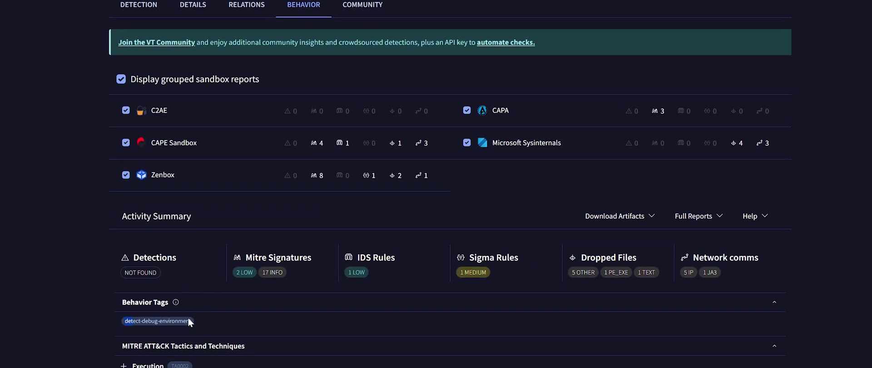
click(188, 320)
scroll(182, 320, down, 2)
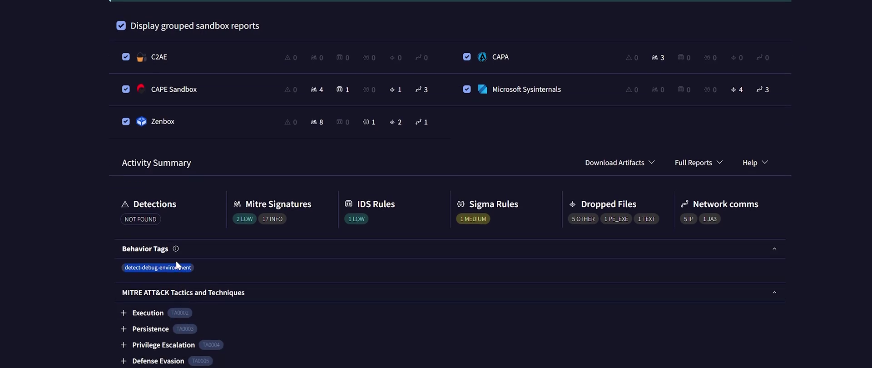
click(150, 267)
Step: Expand Command and Control in the MITRE ATT&CK section and read its Application Layer Protocol and Non-Standard Port entries
scroll(149, 269, down, 4)
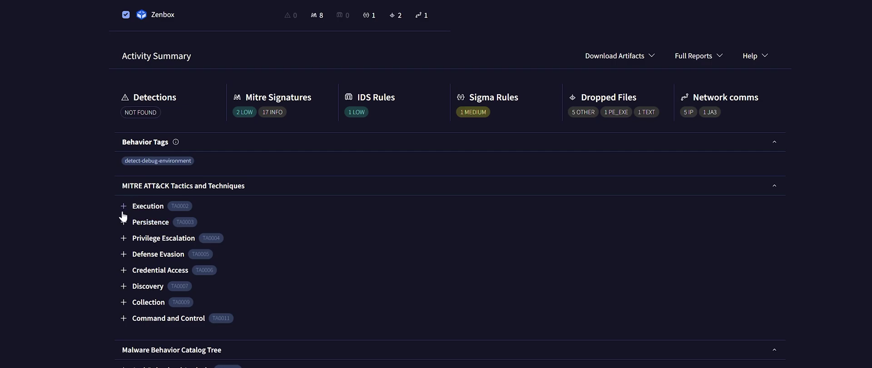
scroll(123, 218, down, 7)
scroll(122, 220, up, 2)
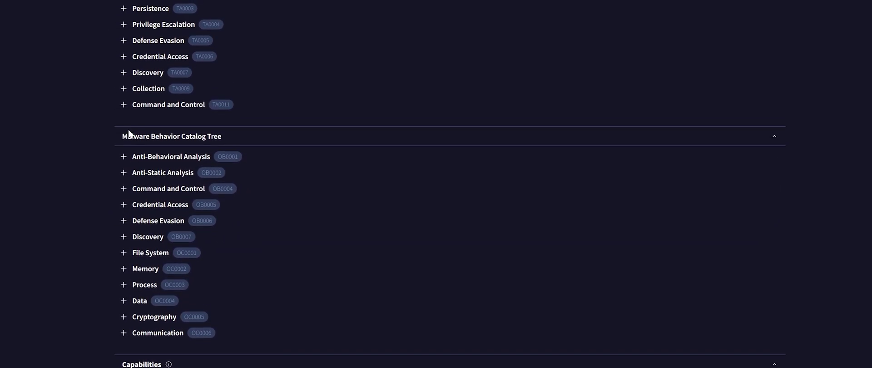
click(123, 104)
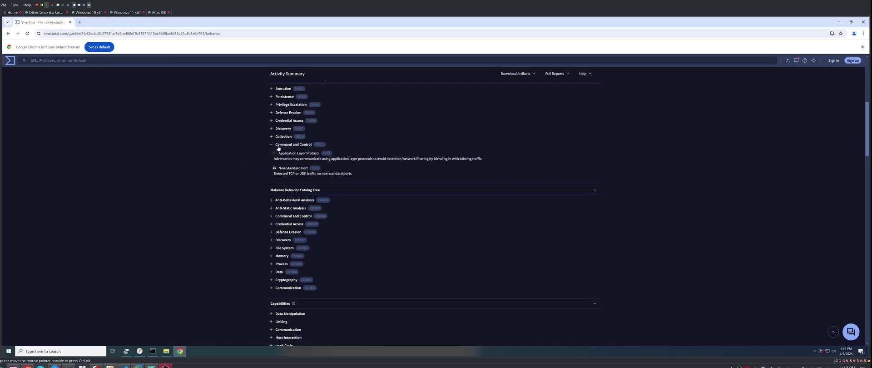
drag(313, 133, 441, 121)
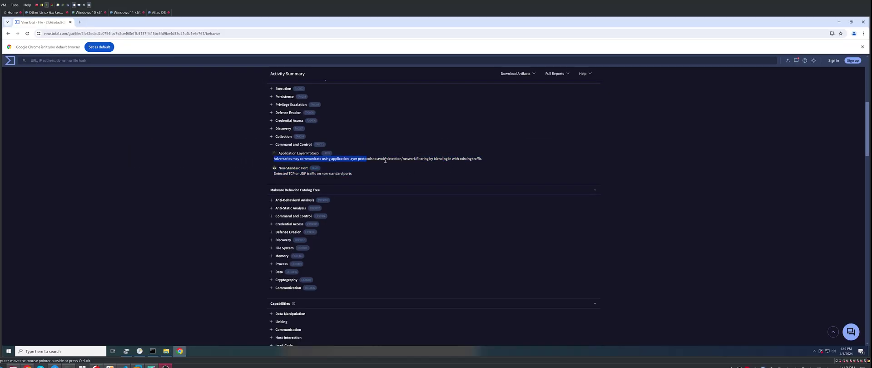
drag(351, 169, 269, 161)
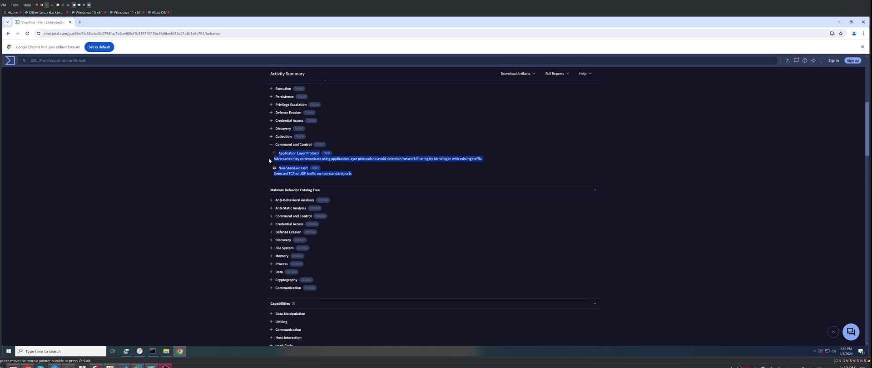
click(269, 160)
scroll(265, 162, up, 1)
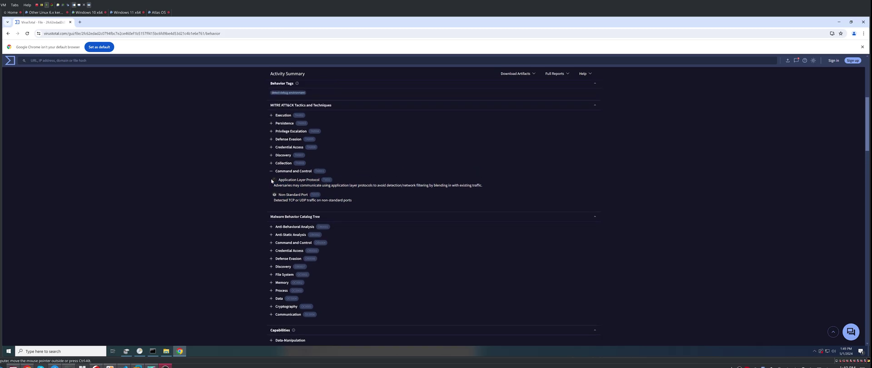
Step: Expand the MITRE ATT&CK Execution and Persistence tactics, and briefly view the Privilege Escalation entry before collapsing it
click(271, 116)
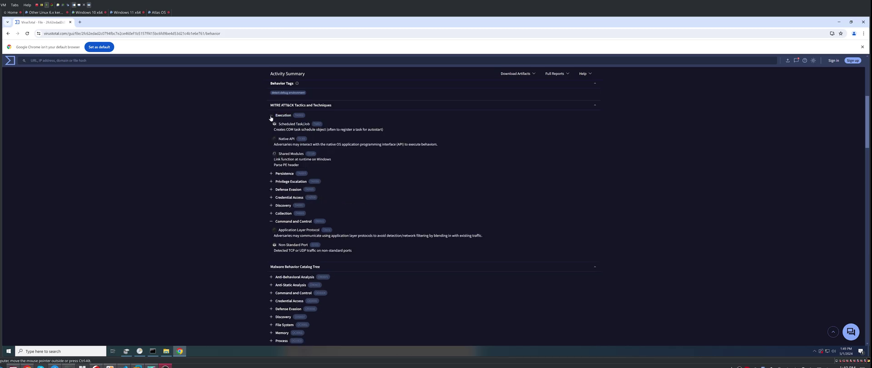
scroll(318, 159, down, 1)
click(272, 147)
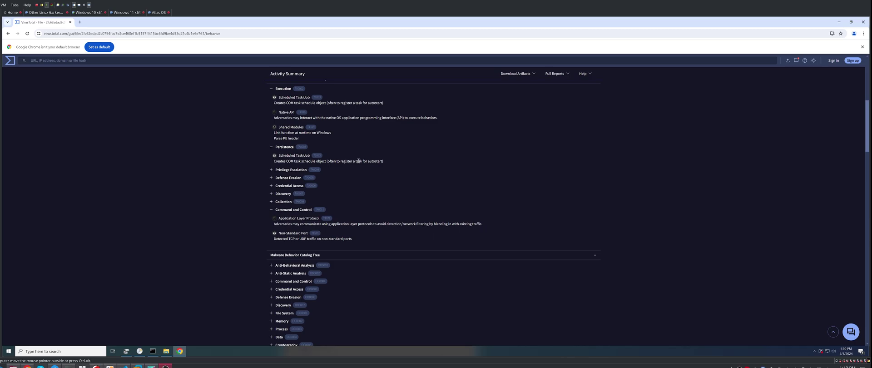
click(271, 169)
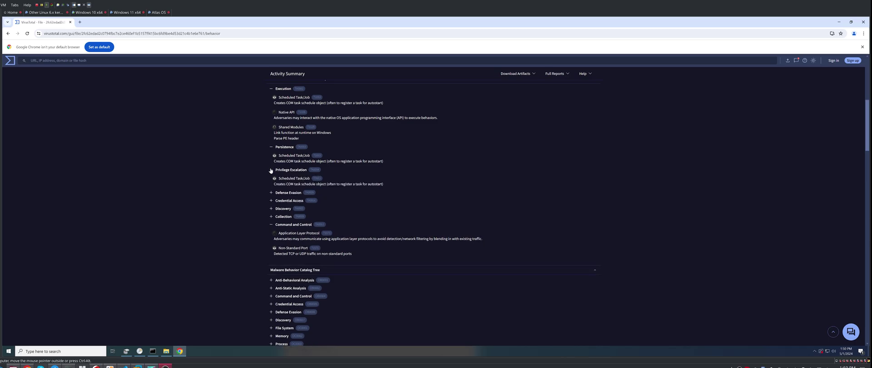
click(271, 170)
Step: Expand the Defense Evasion tactic and highlight the encoding and encryption techniques under Obfuscated Files or Information
click(270, 178)
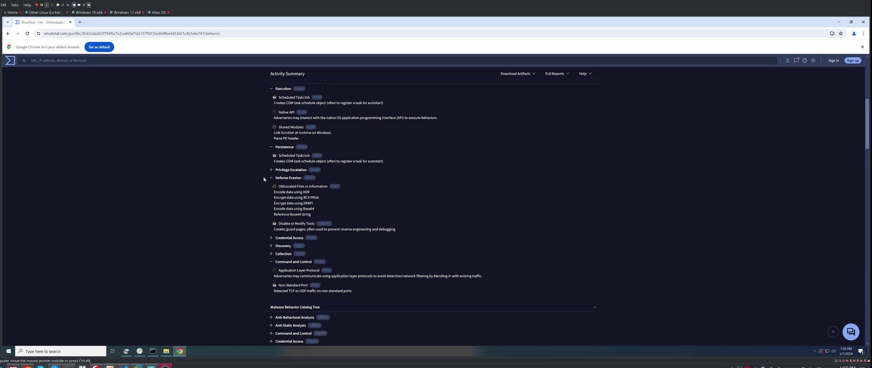
drag(258, 180, 271, 203)
click(318, 210)
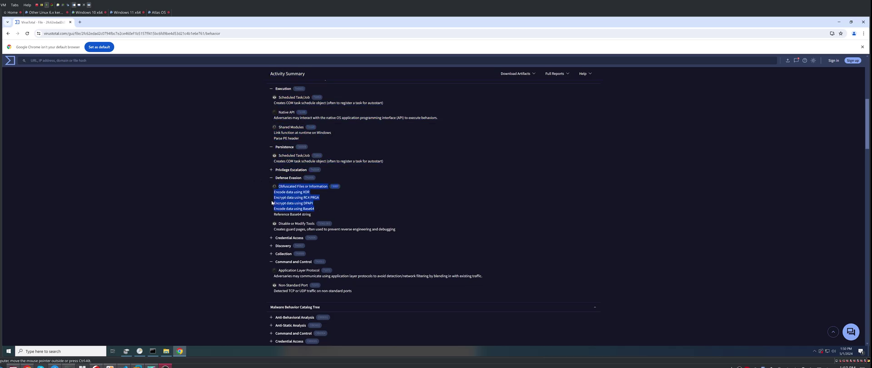
click(281, 202)
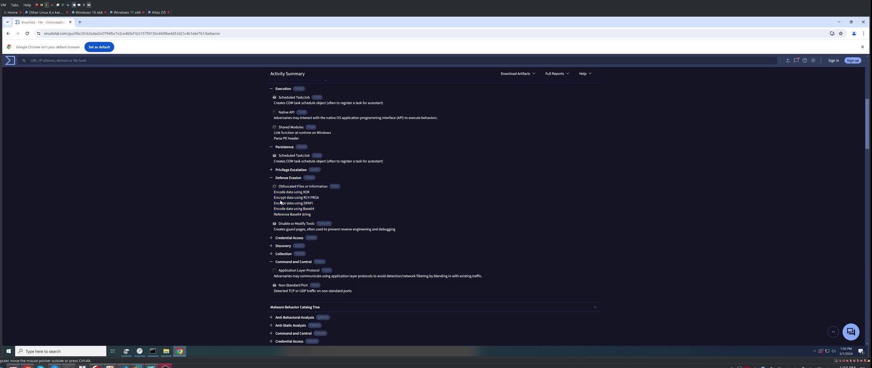
Step: Expand Credential Access and Command and Control in the Malware Behavior Catalog Tree and highlight the C2 Communication entry
scroll(280, 202, down, 3)
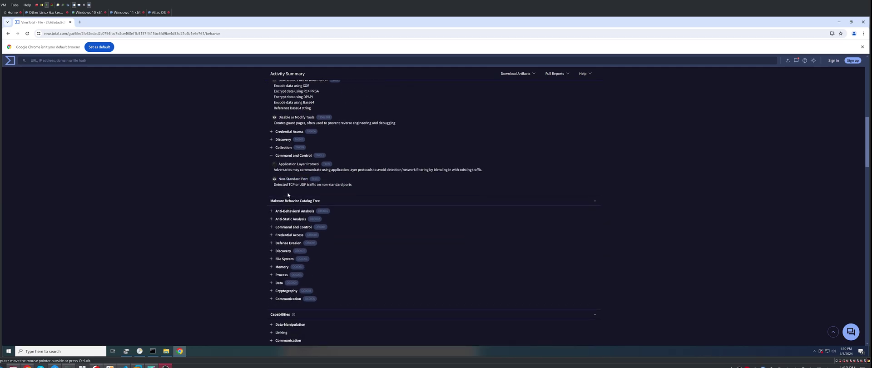
click(271, 235)
click(272, 227)
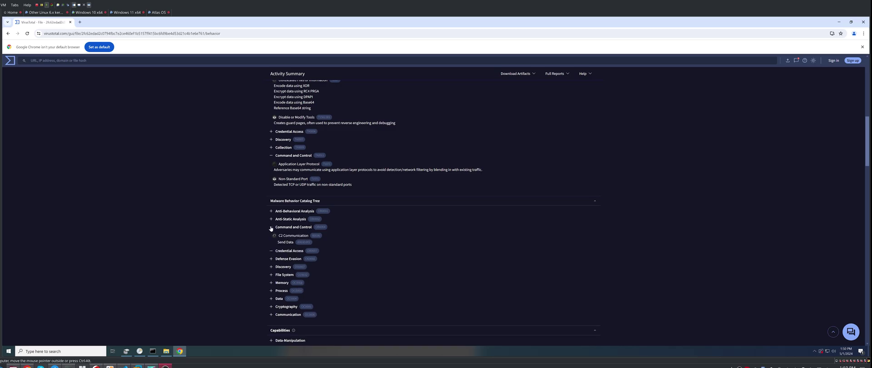
drag(274, 233, 281, 243)
Step: Expand the Memory and File System categories in the Malware Behavior Catalog Tree
scroll(282, 242, down, 2)
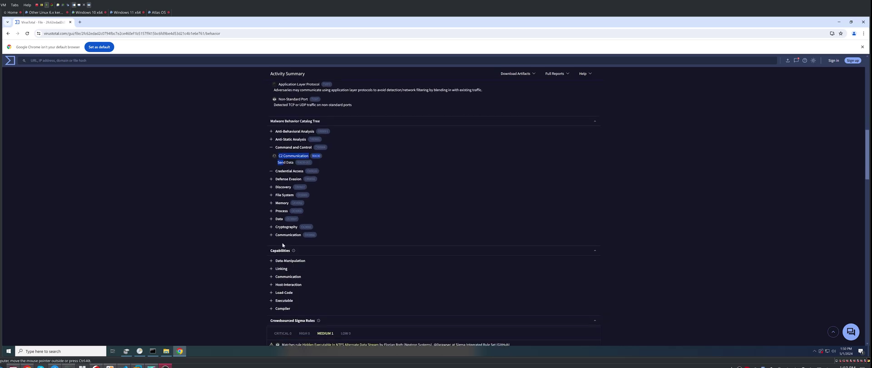
click(271, 203)
click(272, 195)
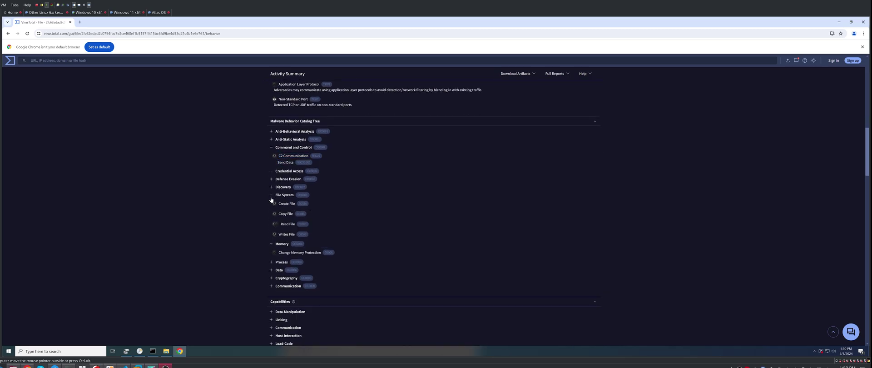
Step: Examine the Sigma and IDS rule matches, network communication, behavior similarity hashes and opened files in the behavior report
scroll(273, 248, down, 5)
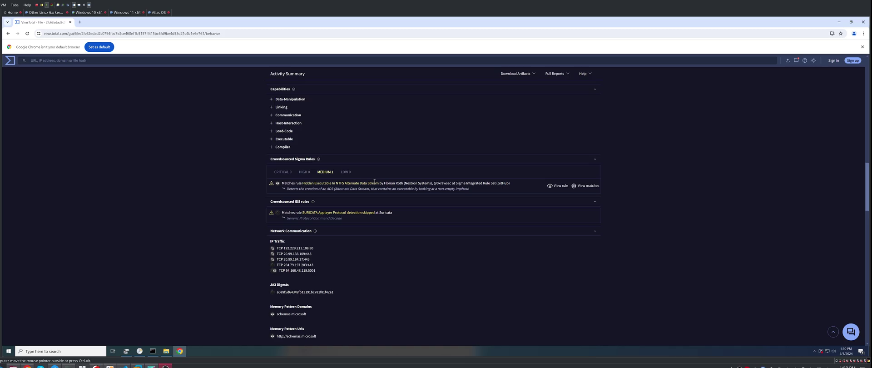
triple_click(375, 182)
click(417, 187)
scroll(416, 187, down, 2)
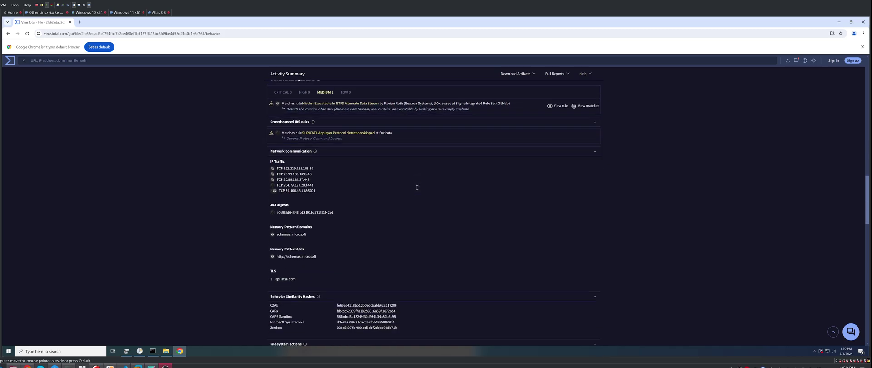
scroll(317, 172, down, 2)
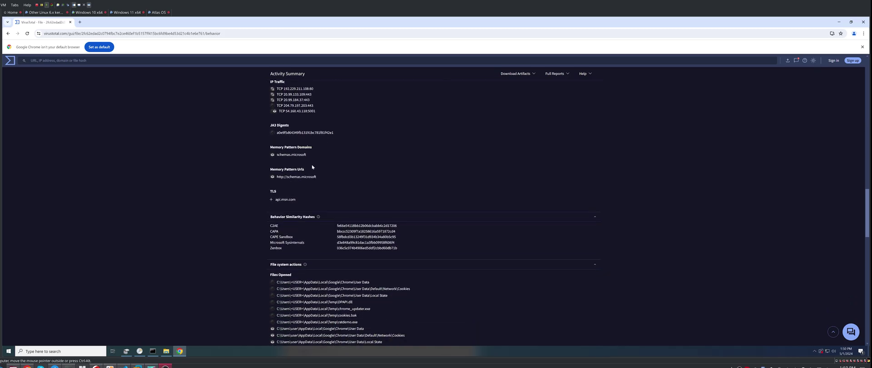
scroll(312, 167, down, 1)
scroll(311, 166, up, 5)
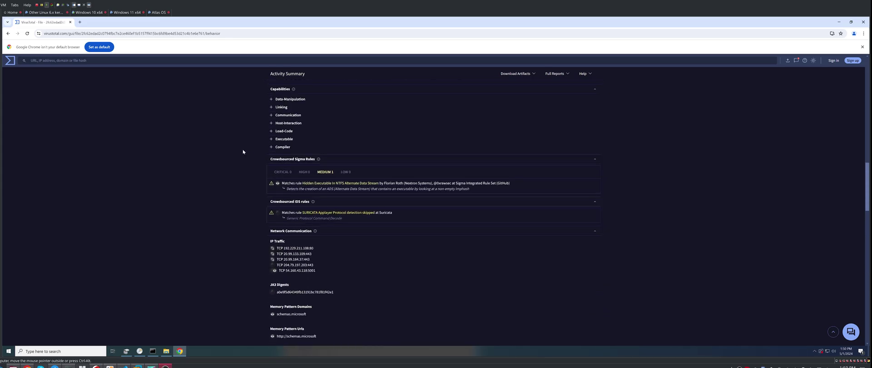
scroll(204, 154, up, 3)
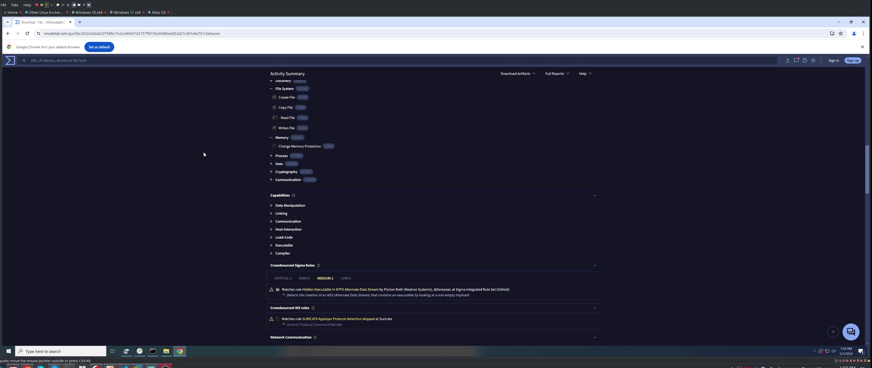
Step: Switch to Task Scheduler to check the tasks in the Task Scheduler Library, and reposition its window over the VirusTotal report
click(140, 351)
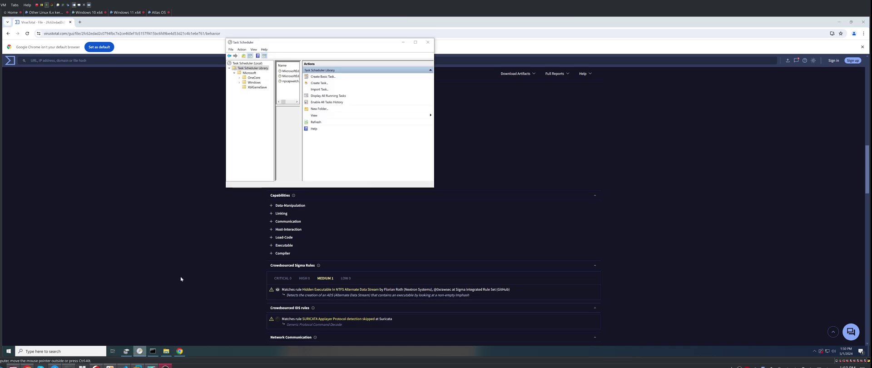
right_click(287, 91)
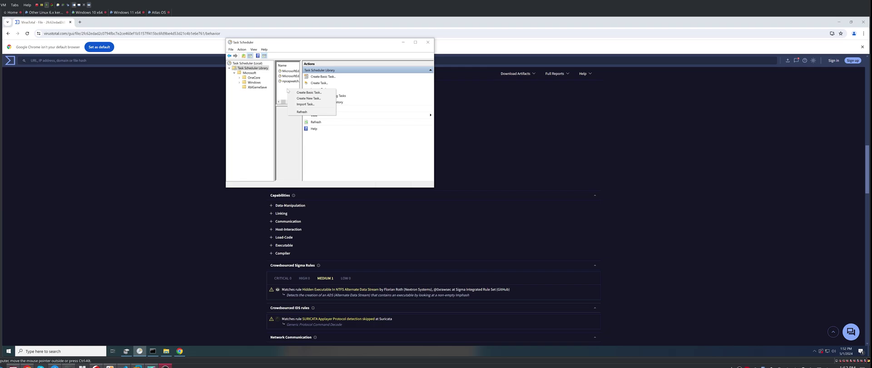
click(285, 46)
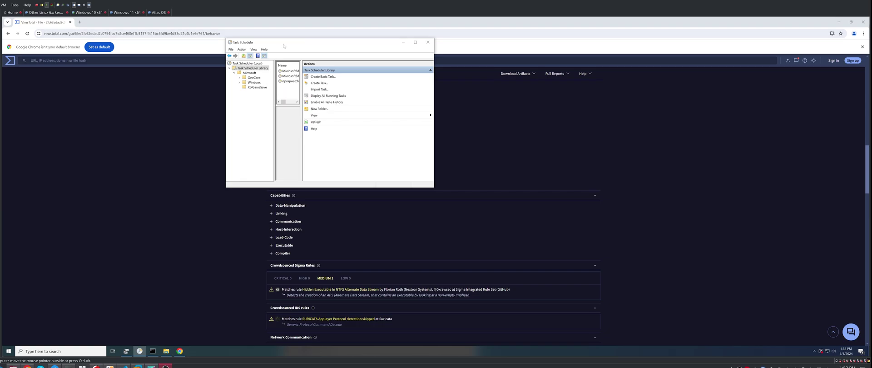
drag(284, 46, 328, 75)
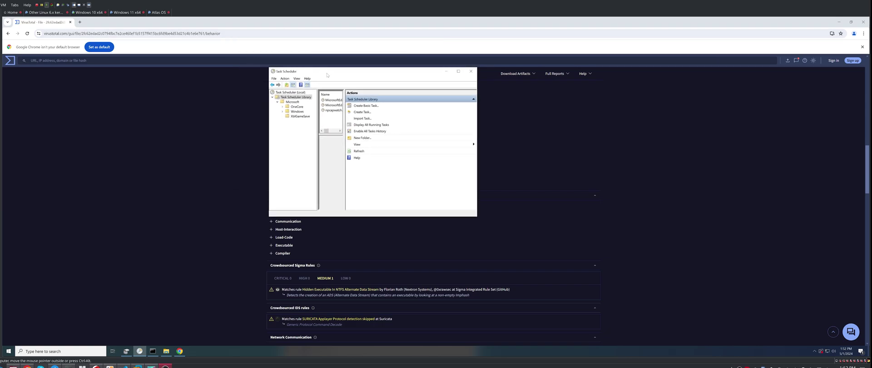
drag(327, 75, 300, 65)
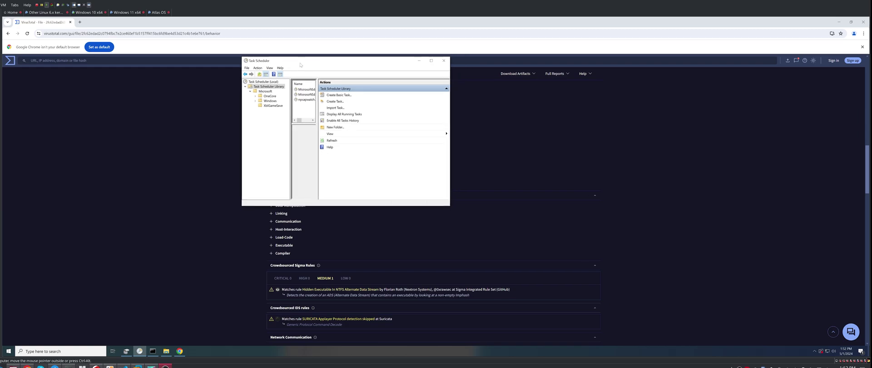